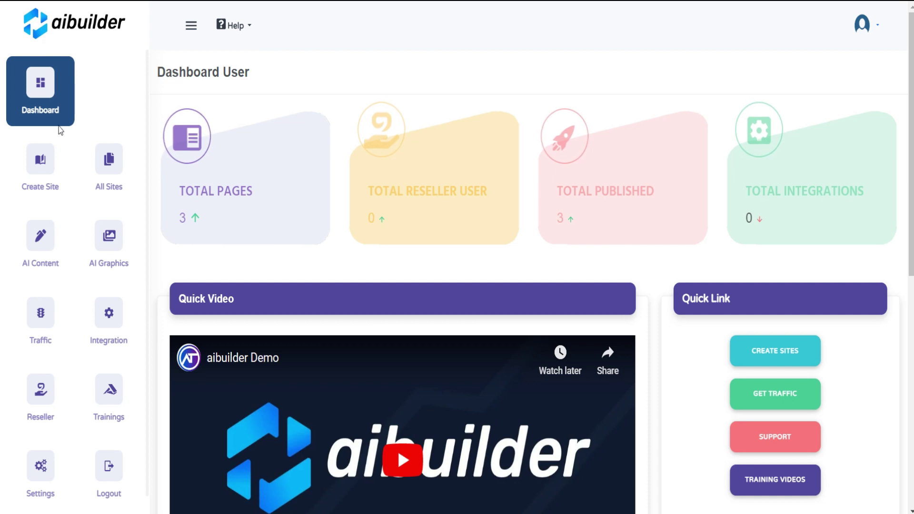
# Step: Start a new site from the Learn Here eCourse template
pyautogui.click(50, 195)
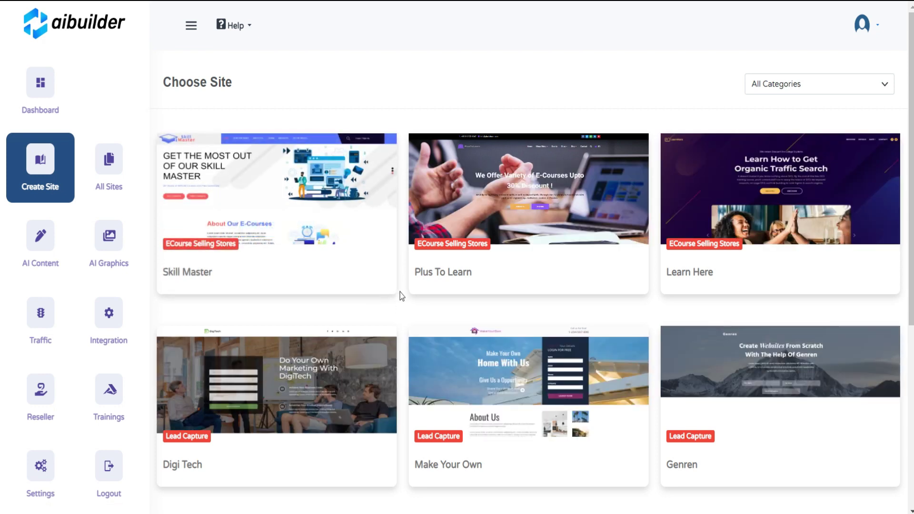
pyautogui.scroll(-6, 400, 292)
pyautogui.scroll(6, 400, 293)
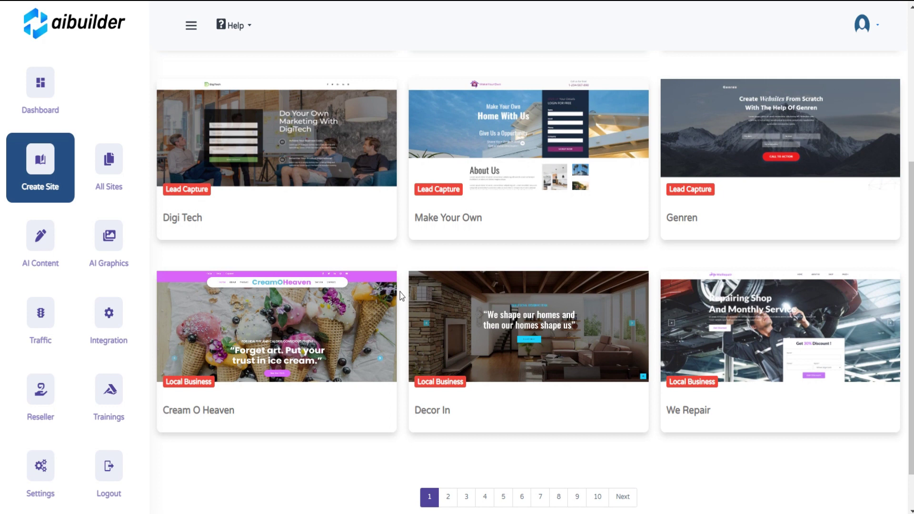
pyautogui.click(776, 90)
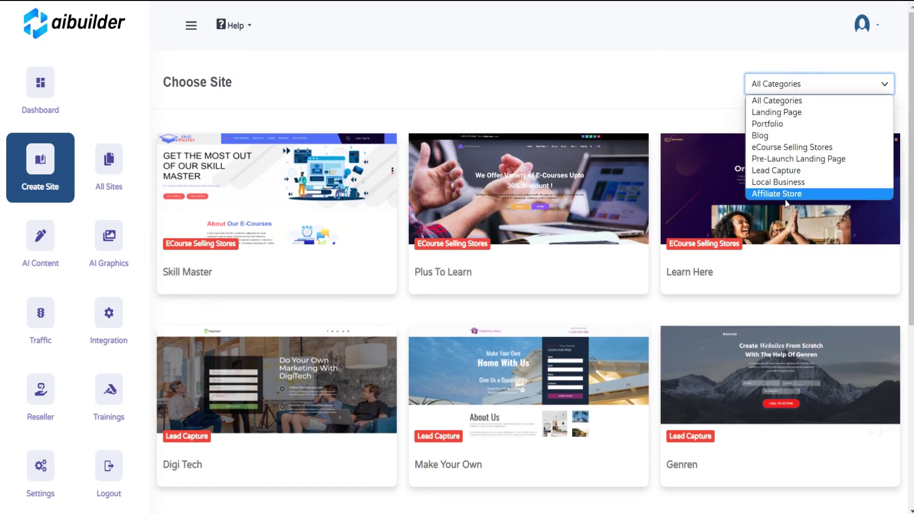
pyautogui.click(692, 99)
pyautogui.moveTo(676, 188)
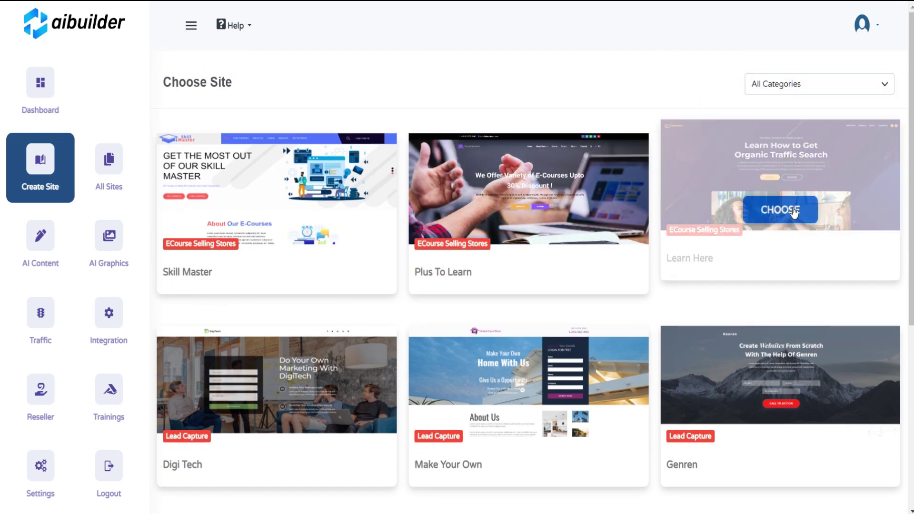
pyautogui.click(795, 210)
# Step: Title the new page 'learning platform' and open it in the editor
pyautogui.click(393, 98)
pyautogui.write('learning platform')
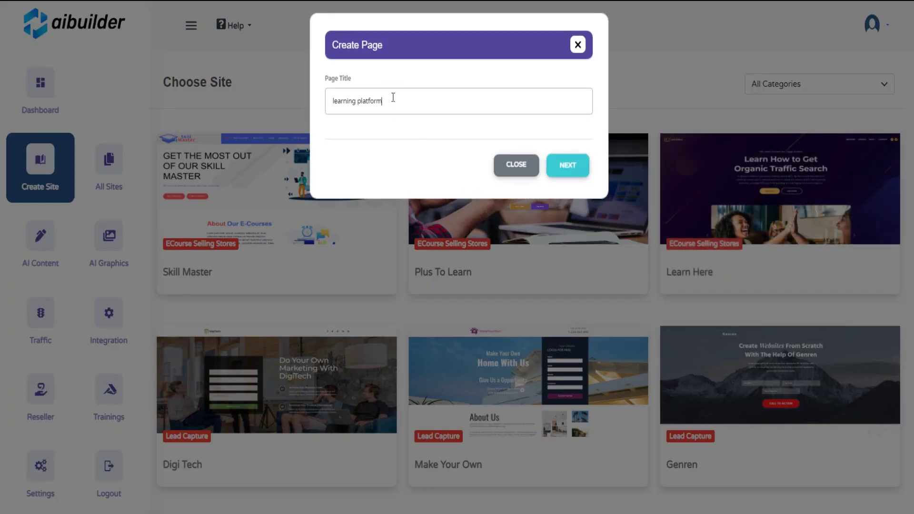
pyautogui.click(584, 171)
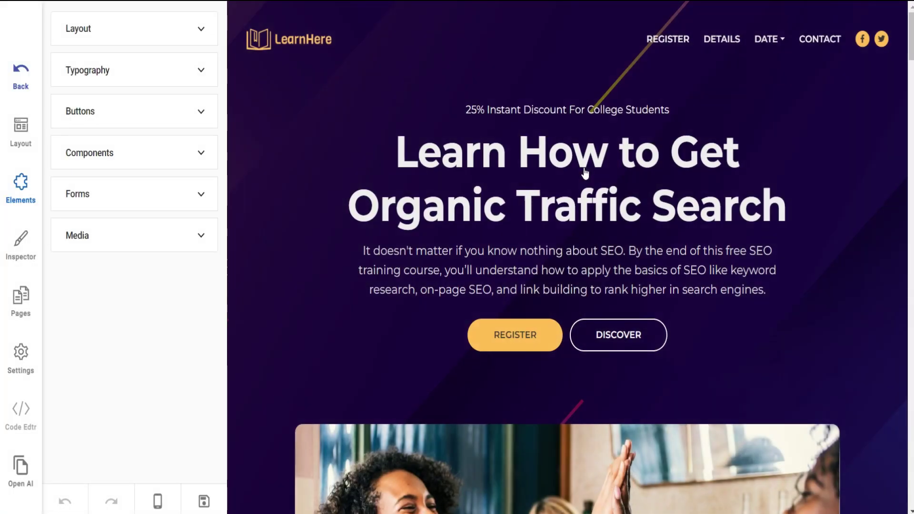
# Step: Scroll through the Learn Here page sections and return to the top
pyautogui.scroll(-3, 586, 173)
pyautogui.scroll(-20, 585, 173)
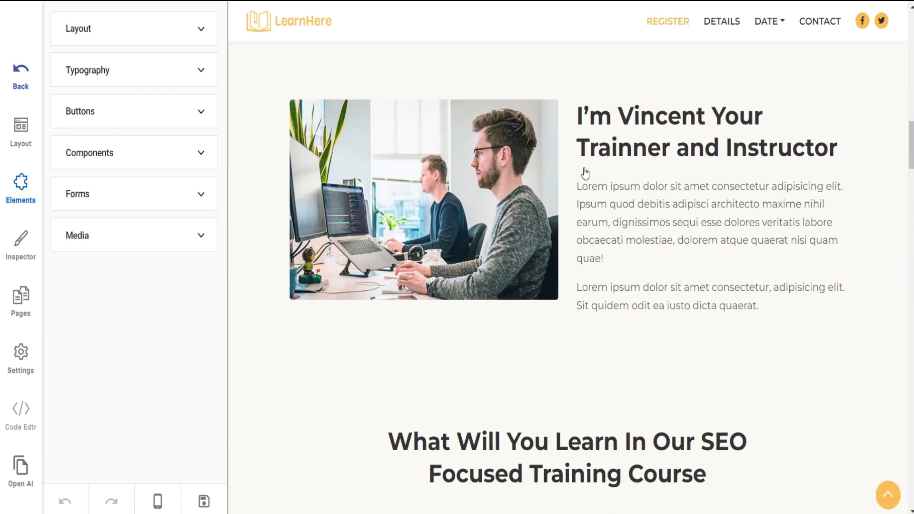
pyautogui.scroll(20, 582, 168)
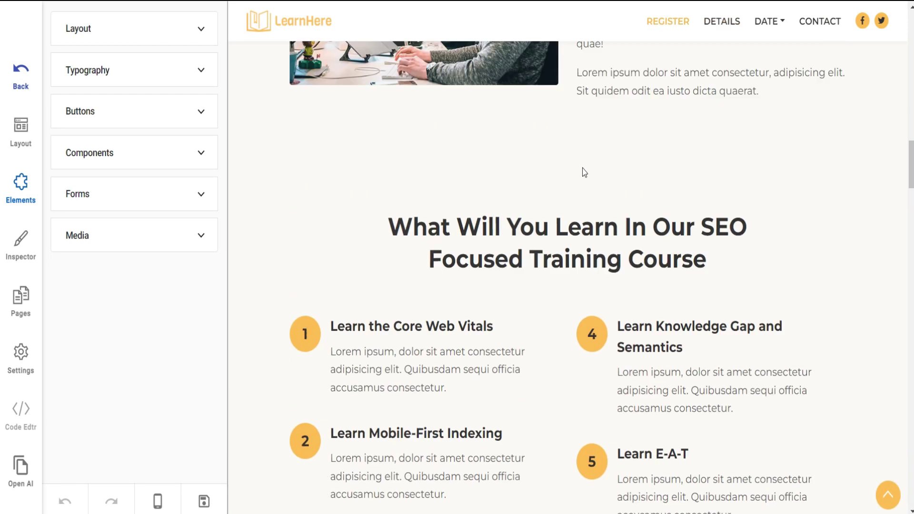
pyautogui.scroll(2, 582, 167)
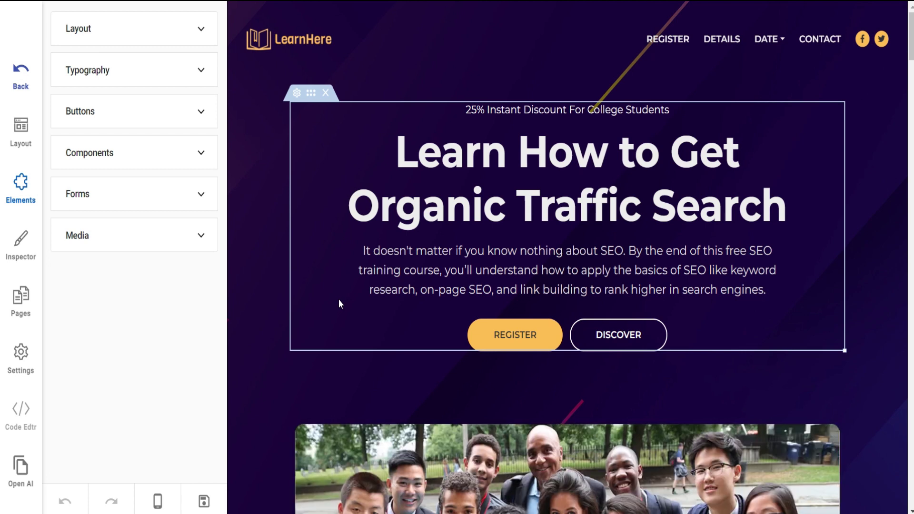
# Step: Dictate 'organic traffic generator lending page content' to the AI content generator
pyautogui.click(21, 488)
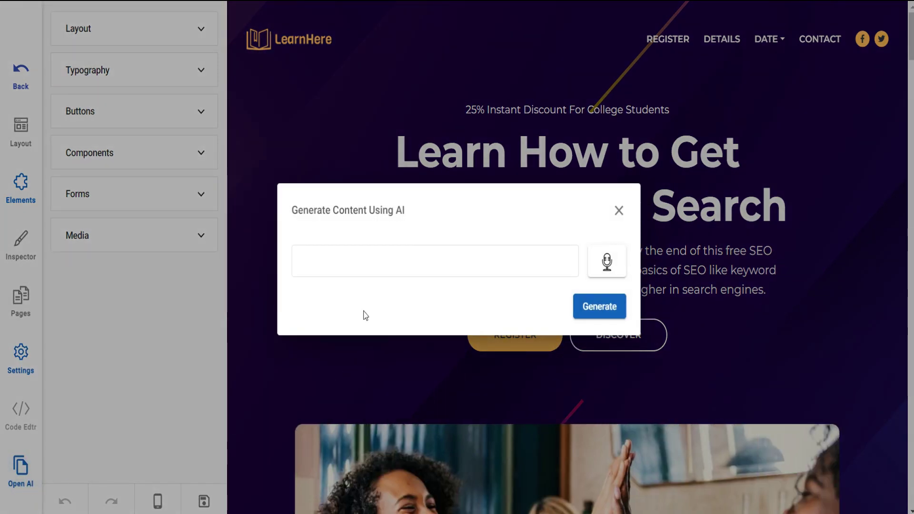
pyautogui.click(392, 260)
pyautogui.click(453, 301)
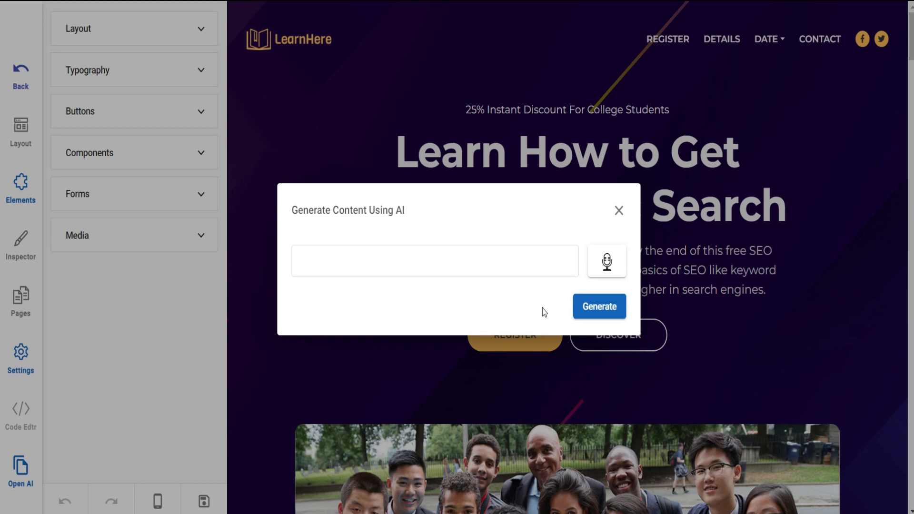
pyautogui.click(610, 265)
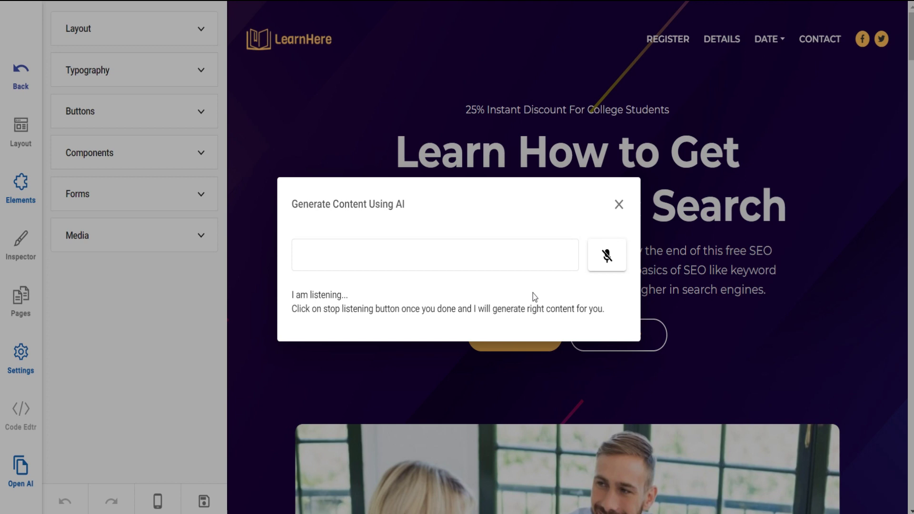
pyautogui.click(604, 262)
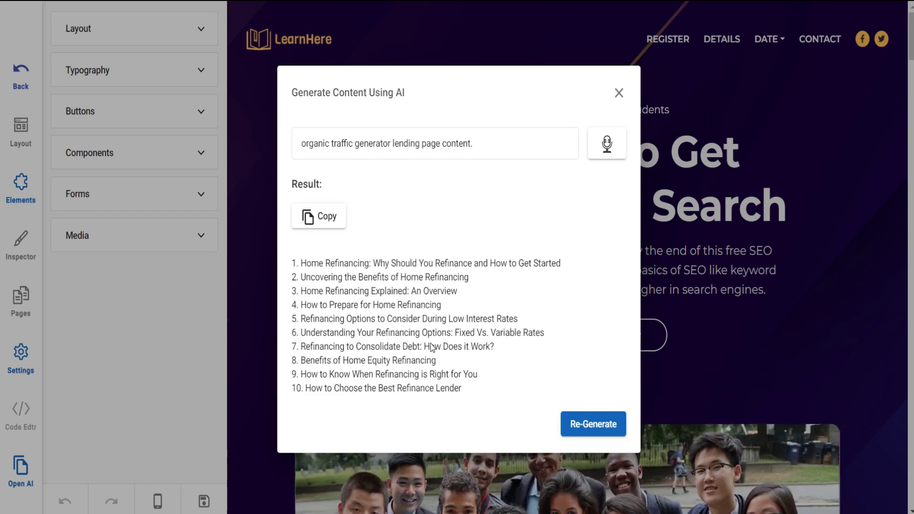
# Step: Regenerate AI results until the 10-item Home Refinancing list appears, and copy it
pyautogui.click(586, 427)
pyautogui.scroll(-1, 578, 395)
pyautogui.scroll(1, 578, 395)
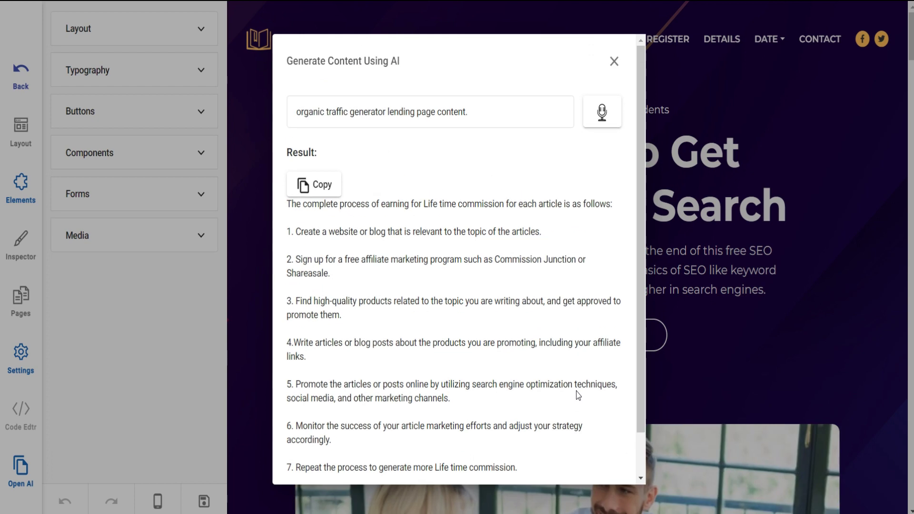
pyautogui.scroll(-1, 578, 394)
pyautogui.click(582, 461)
pyautogui.scroll(-1, 562, 421)
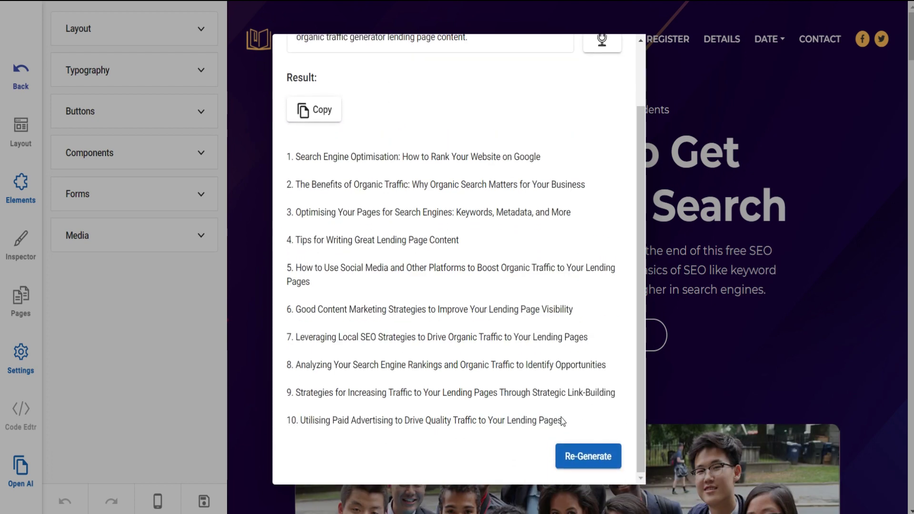
pyautogui.click(571, 458)
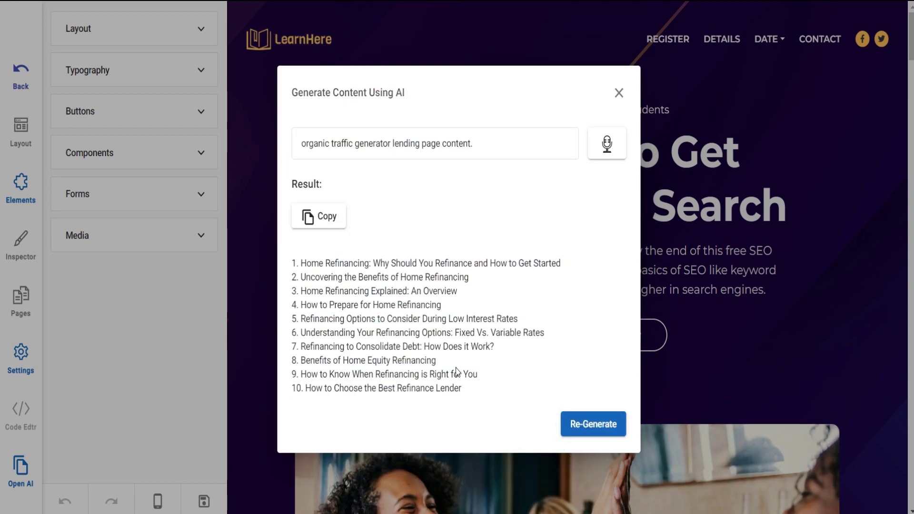
pyautogui.click(323, 223)
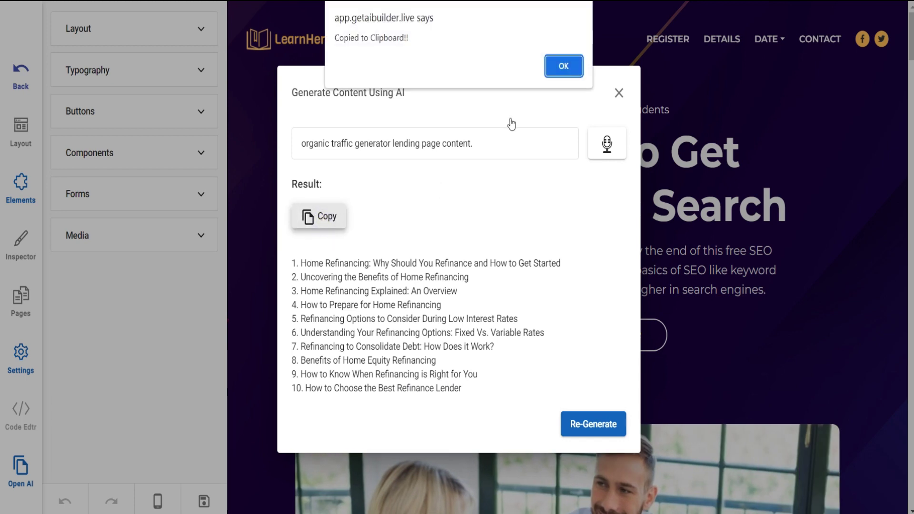
pyautogui.click(564, 65)
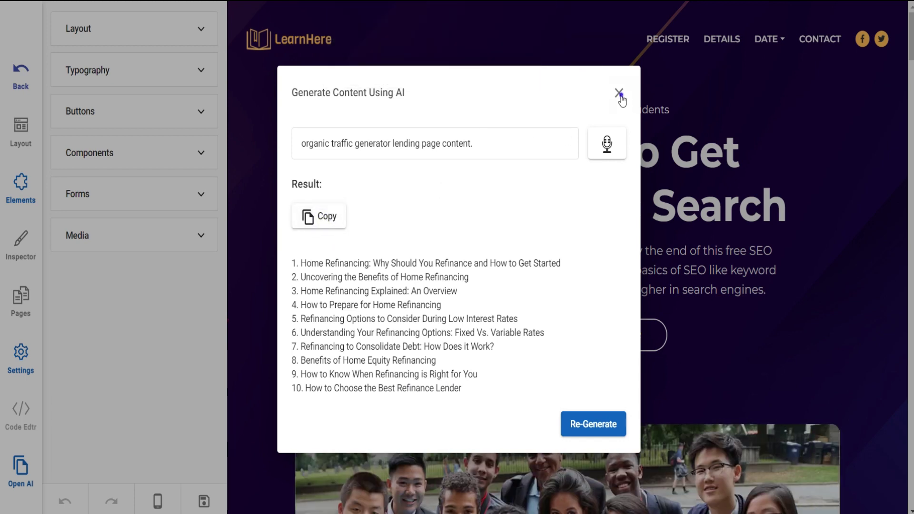
pyautogui.click(620, 94)
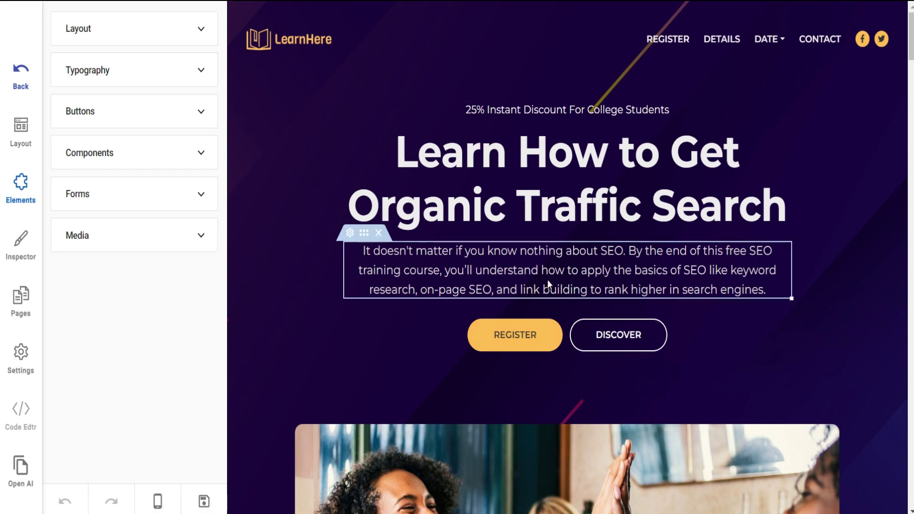
# Step: Replace the hero paragraph text with the copied Home Refinancing list
pyautogui.click(548, 279)
pyautogui.click(548, 280)
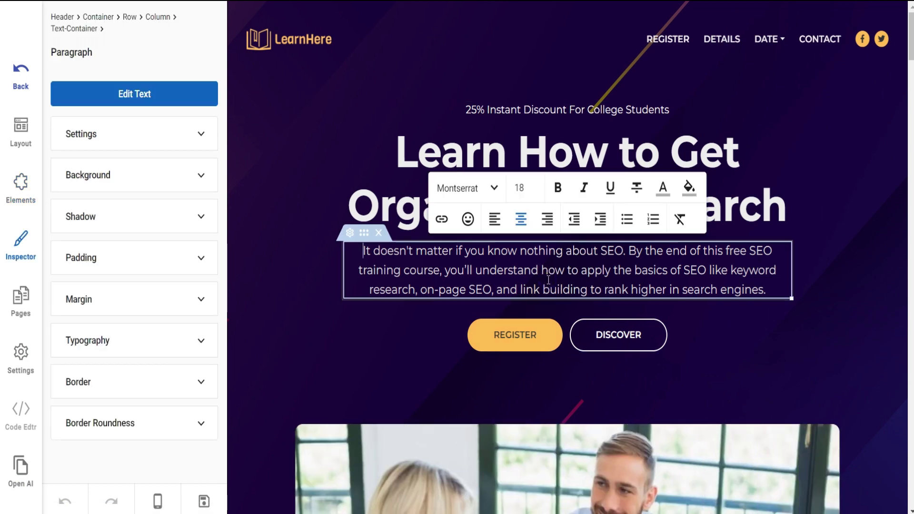
pyautogui.hotkey('ctrl', 'a')
pyautogui.hotkey('ctrl', 'v')
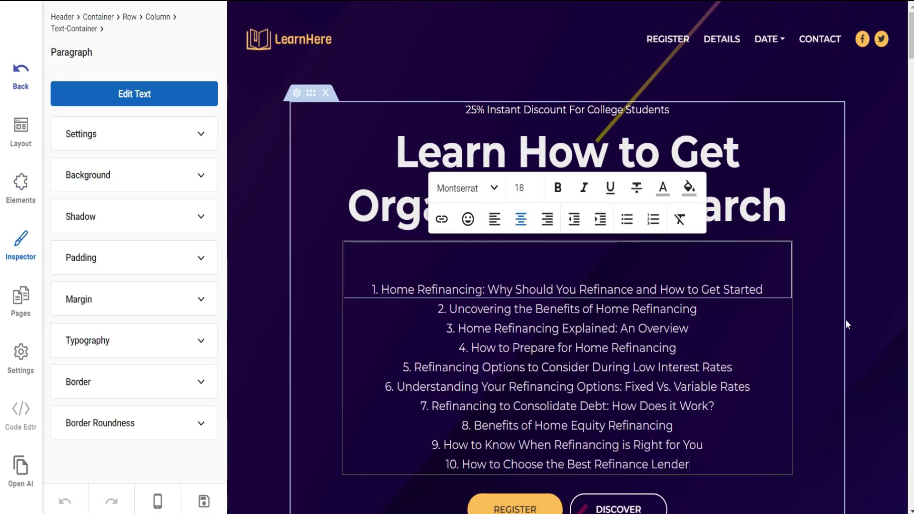
pyautogui.click(862, 305)
pyautogui.scroll(-3, 817, 310)
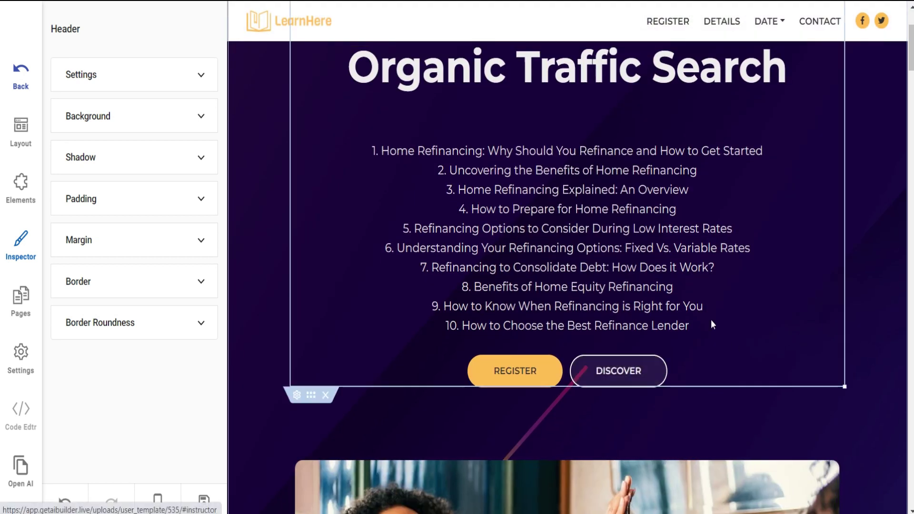
pyautogui.scroll(3, 507, 339)
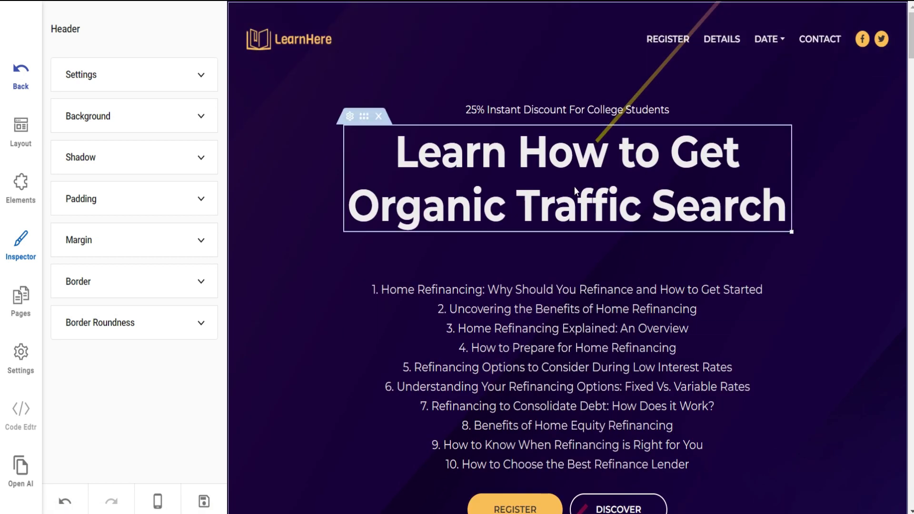
# Step: Generate AI headline options and copy 'Boost Organic Traffic with Our High-Converting Landing Pages'
pyautogui.click(20, 468)
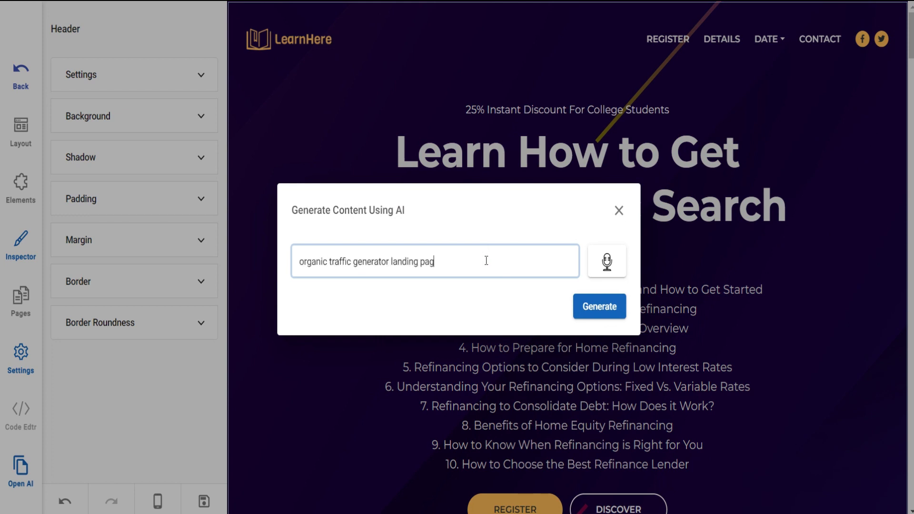
pyautogui.click(590, 306)
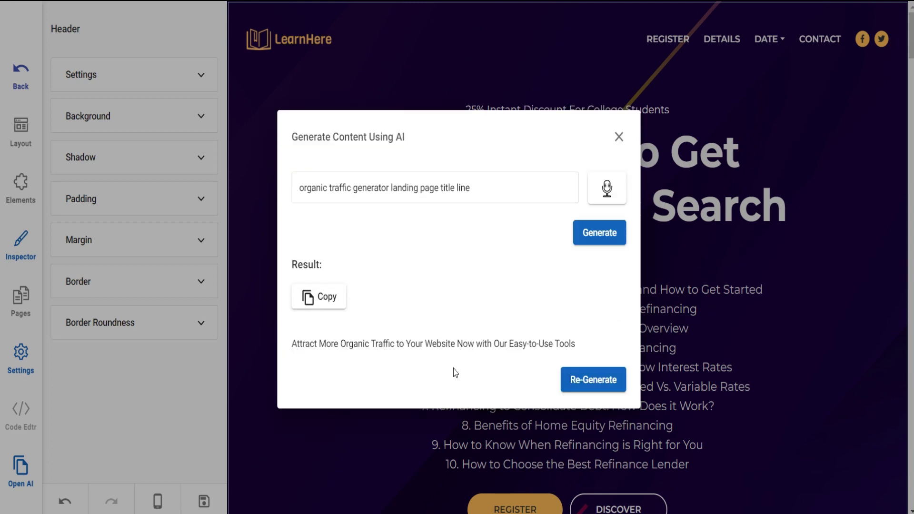
pyautogui.click(586, 381)
pyautogui.click(575, 381)
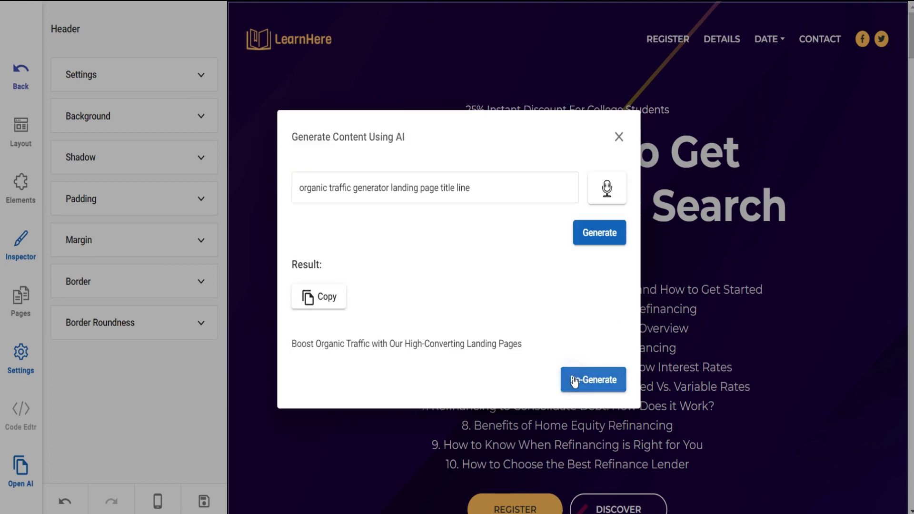
pyautogui.click(320, 296)
pyautogui.click(562, 65)
pyautogui.click(620, 137)
# Step: Paste the copied headline over the hero heading text
pyautogui.click(545, 194)
pyautogui.hotkey('ctrl', 'a')
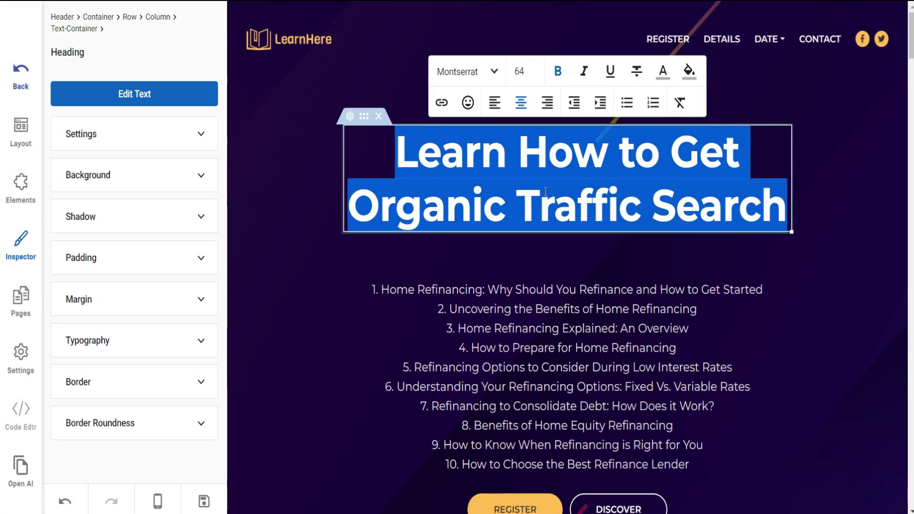
pyautogui.hotkey('ctrl', 'v')
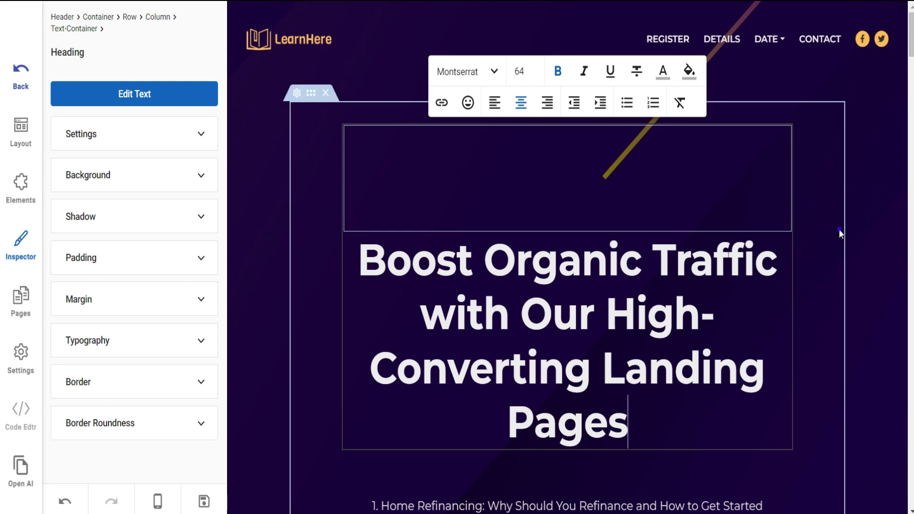
pyautogui.click(859, 229)
pyautogui.click(860, 228)
pyautogui.click(881, 284)
pyautogui.click(856, 290)
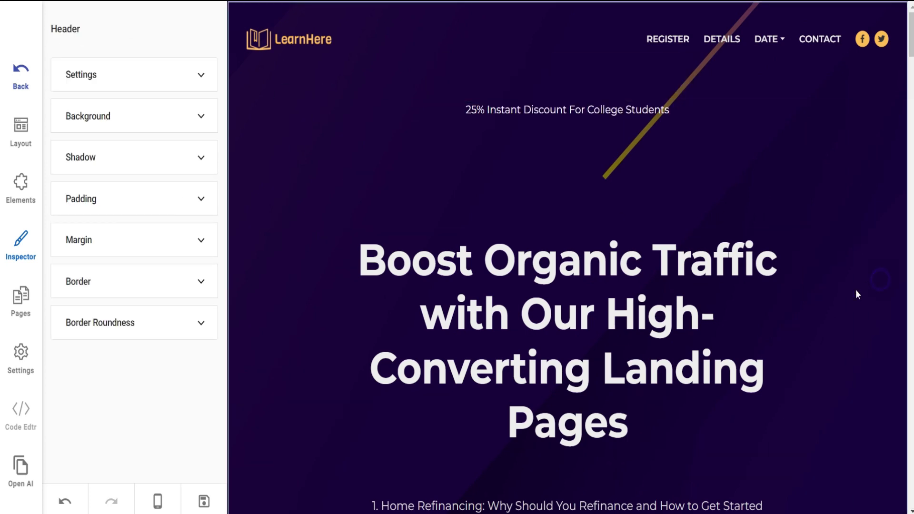
pyautogui.scroll(-1, 831, 307)
pyautogui.scroll(-5, 829, 304)
pyautogui.click(514, 278)
# Step: Set the hero text container's background colour to a muted pinkish grey
pyautogui.click(72, 27)
pyautogui.click(123, 172)
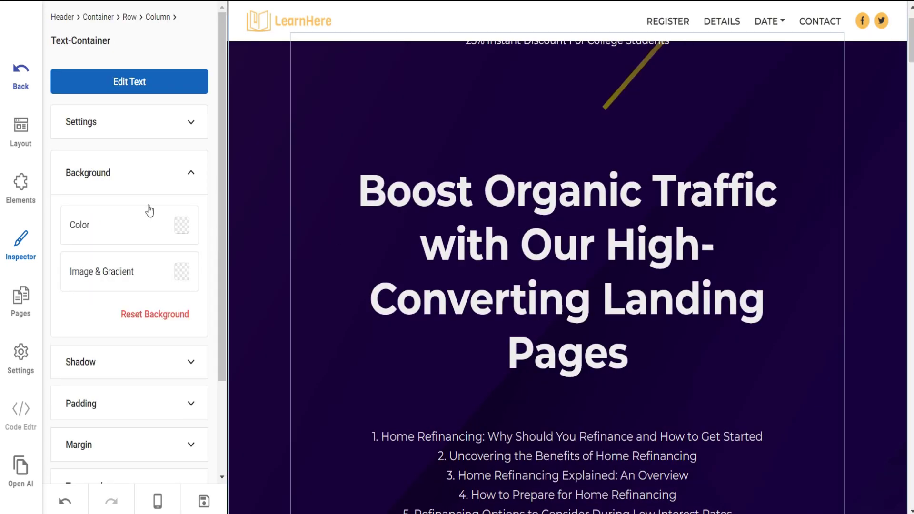
pyautogui.click(123, 172)
pyautogui.click(128, 182)
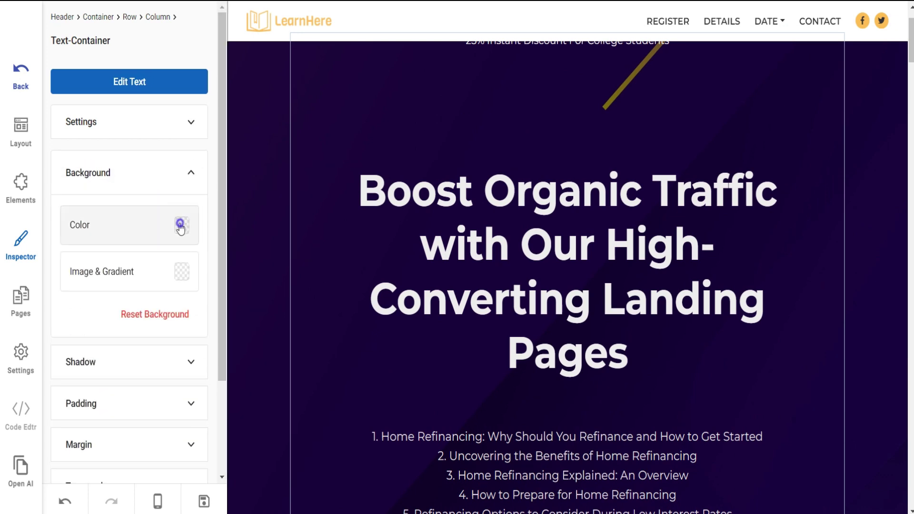
pyautogui.click(181, 225)
pyautogui.click(346, 188)
pyautogui.click(355, 187)
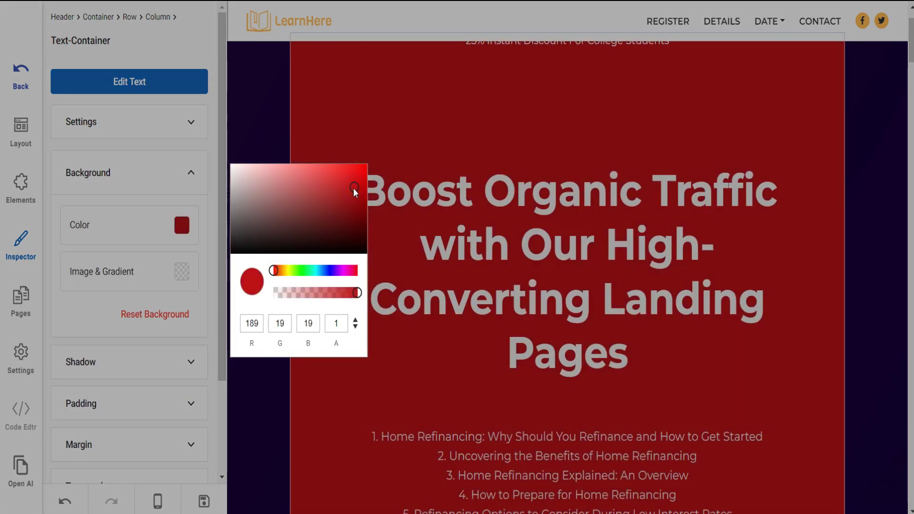
pyautogui.click(251, 188)
pyautogui.click(258, 192)
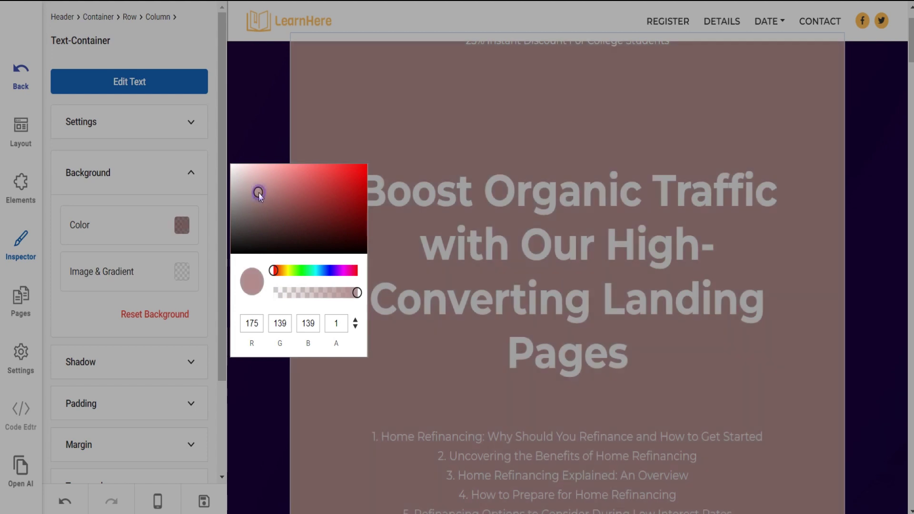
pyautogui.click(316, 236)
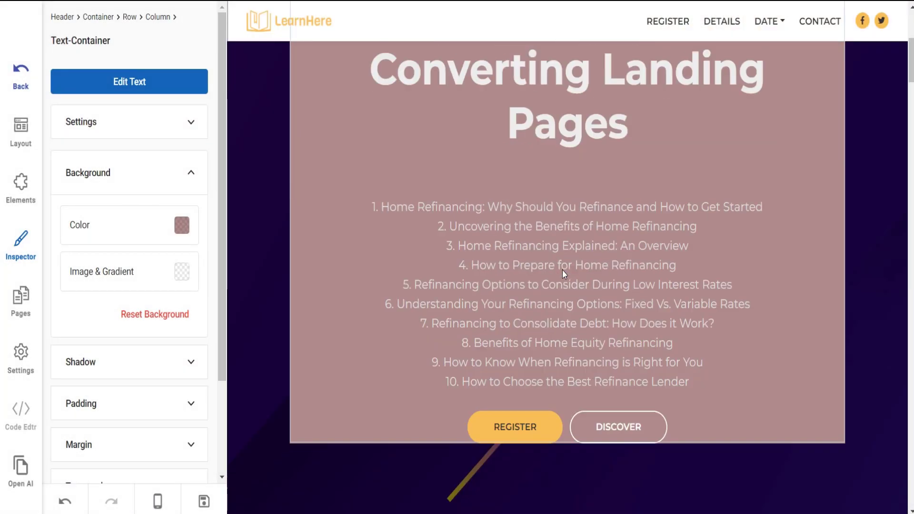
# Step: Apply the orange gradient preset as the container's background
pyautogui.click(183, 270)
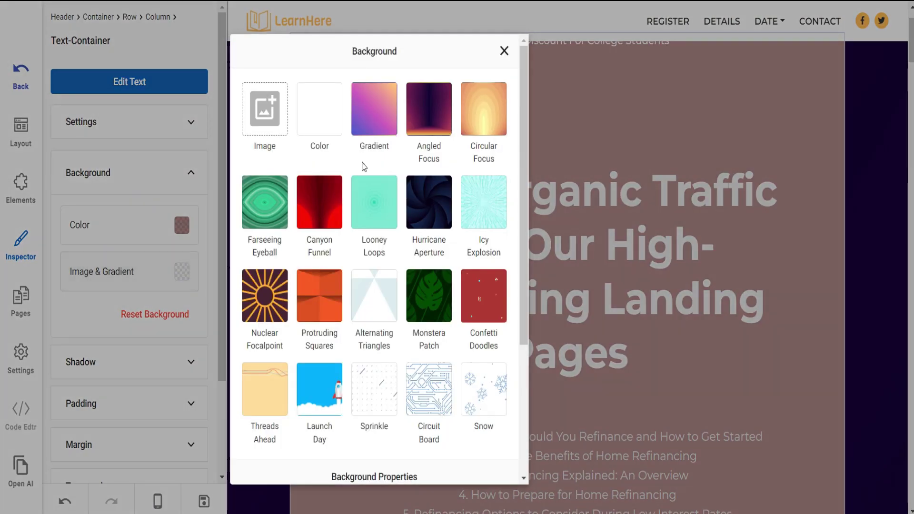
pyautogui.click(377, 126)
pyautogui.click(431, 229)
pyautogui.click(505, 50)
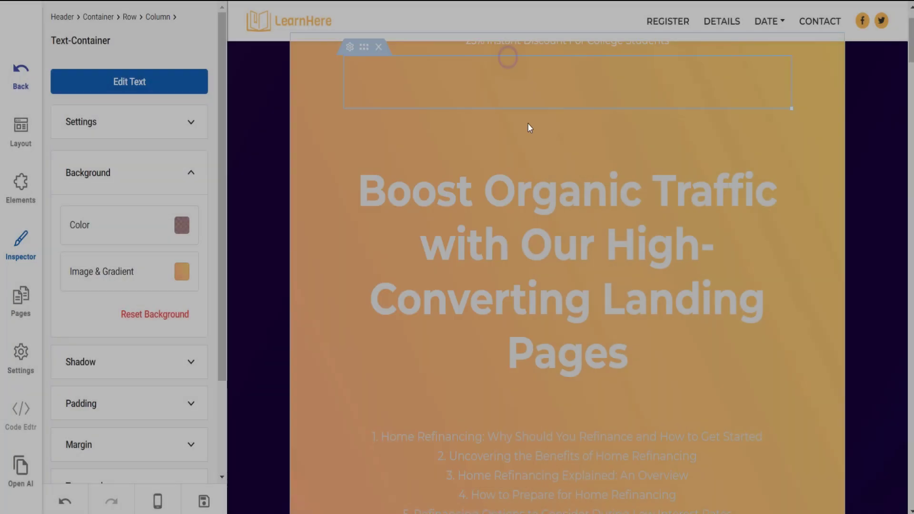
pyautogui.scroll(-10, 511, 309)
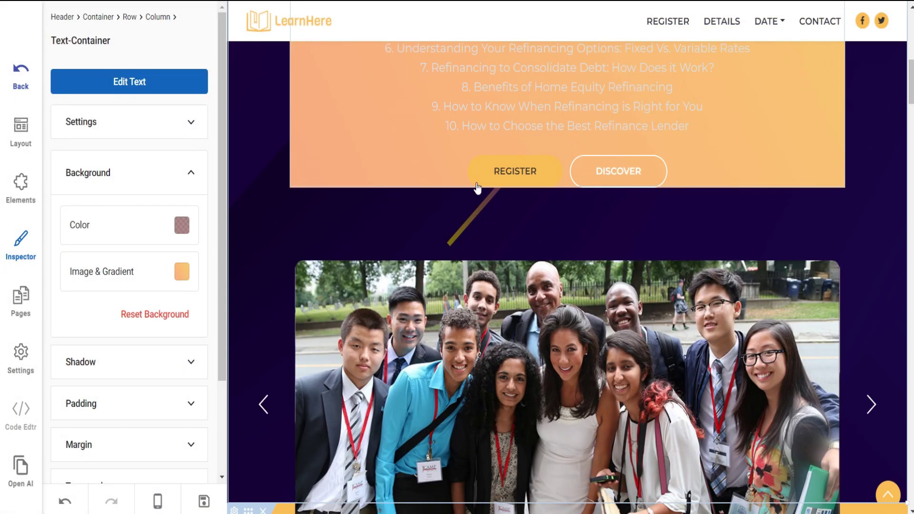
# Step: Enable a shadow on REGISTER with angle about 234 and increased distance
pyautogui.click(609, 183)
pyautogui.click(190, 220)
pyautogui.click(185, 249)
pyautogui.scroll(-3, 133, 277)
pyautogui.click(477, 181)
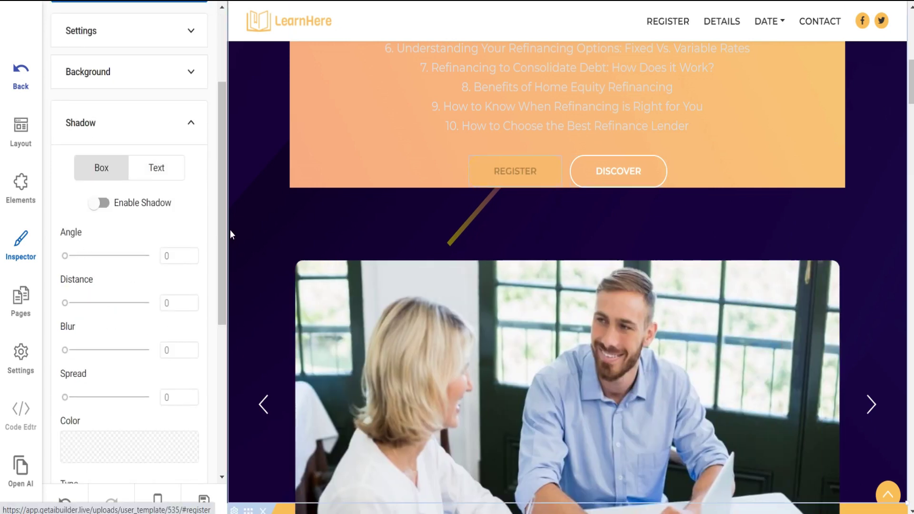
pyautogui.click(102, 203)
pyautogui.moveTo(65, 256); pyautogui.dragTo(119, 256)
pyautogui.moveTo(65, 303); pyautogui.dragTo(94, 303)
# Step: Select the hero box, collapse the Shadow settings and show the Elements library
pyautogui.click(434, 178)
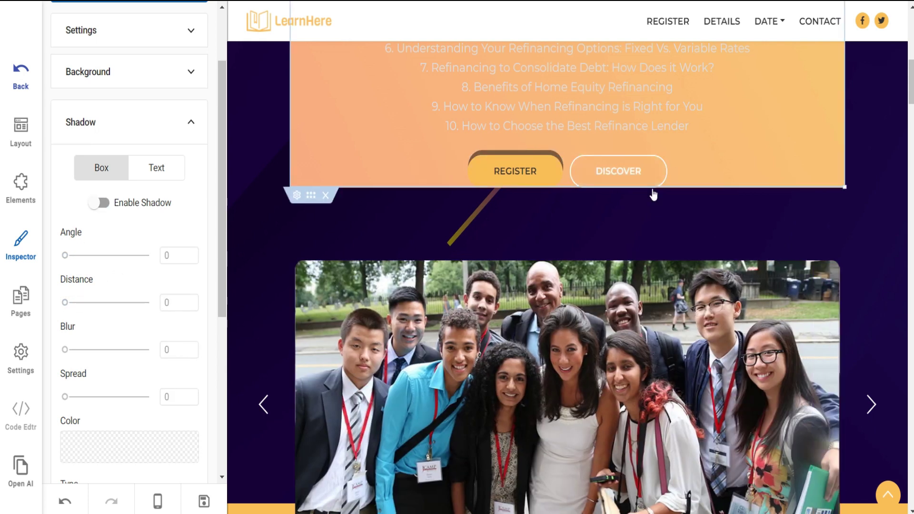
pyautogui.scroll(-2, 123, 315)
pyautogui.click(197, 56)
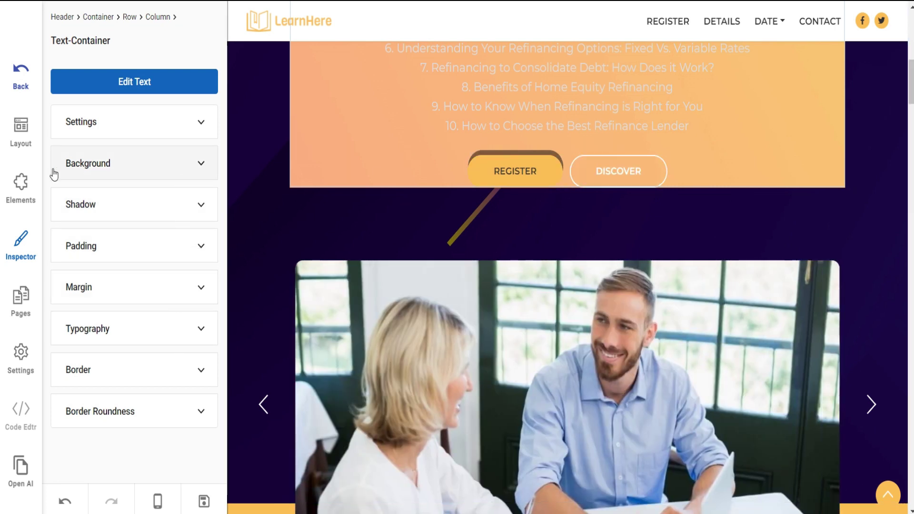
pyautogui.click(21, 185)
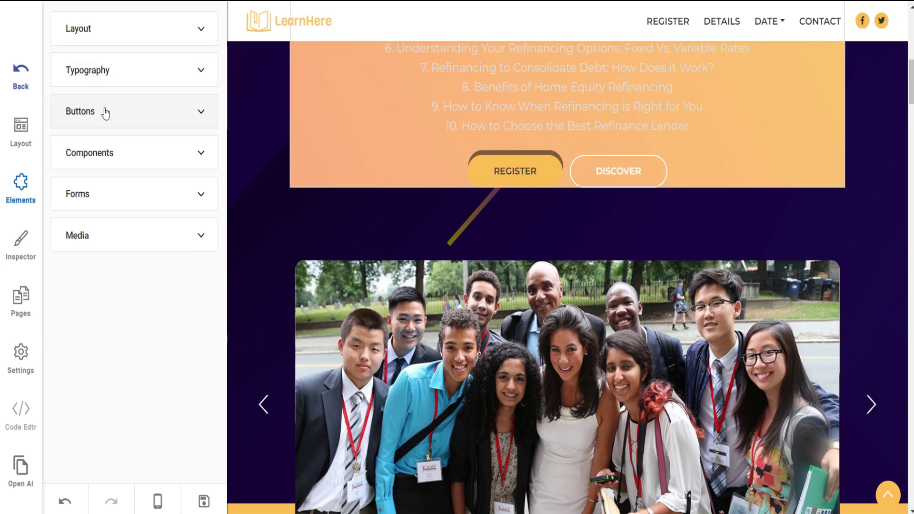
# Step: Drag a Left/Middle/Right Button Group into the hero box beside REGISTER
pyautogui.click(119, 115)
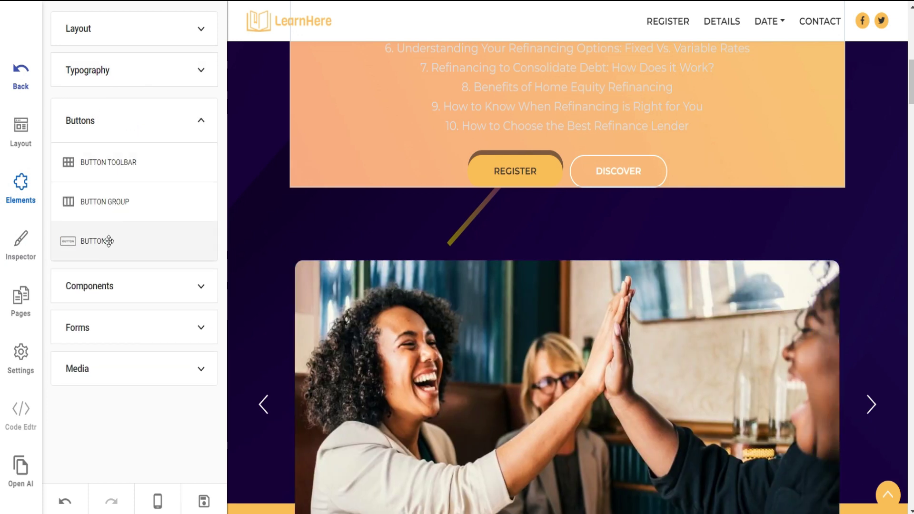
pyautogui.moveTo(120, 208); pyautogui.dragTo(387, 172)
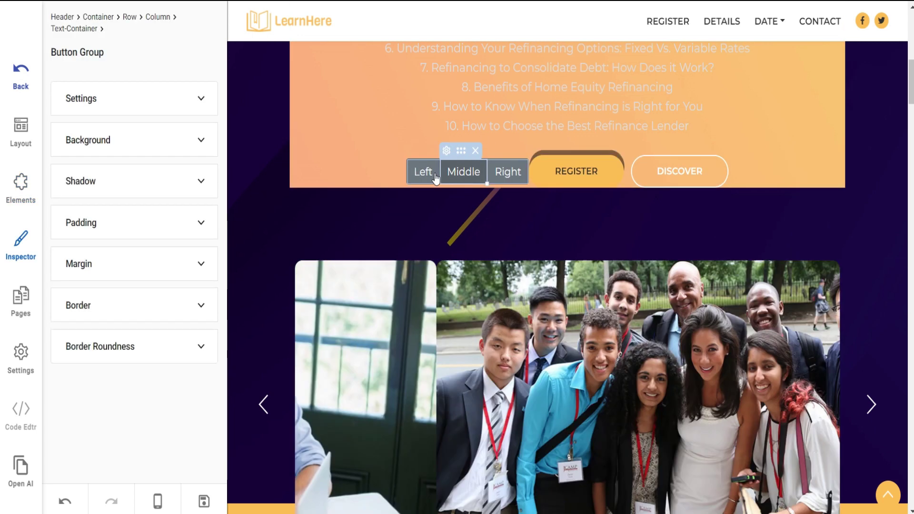
pyautogui.click(465, 173)
pyautogui.moveTo(475, 150); pyautogui.dragTo(381, 172)
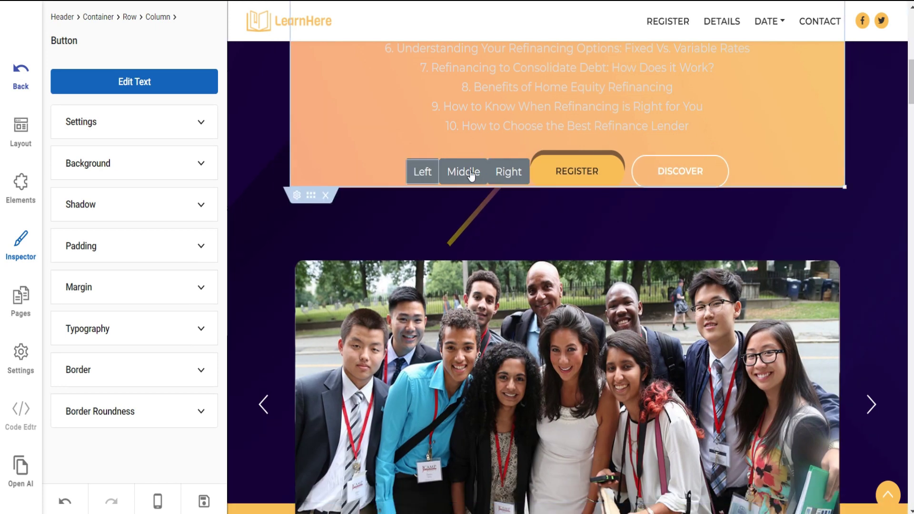
# Step: Select the Middle button and review its general and background settings
pyautogui.click(471, 176)
pyautogui.click(160, 145)
pyautogui.click(160, 179)
pyautogui.click(157, 179)
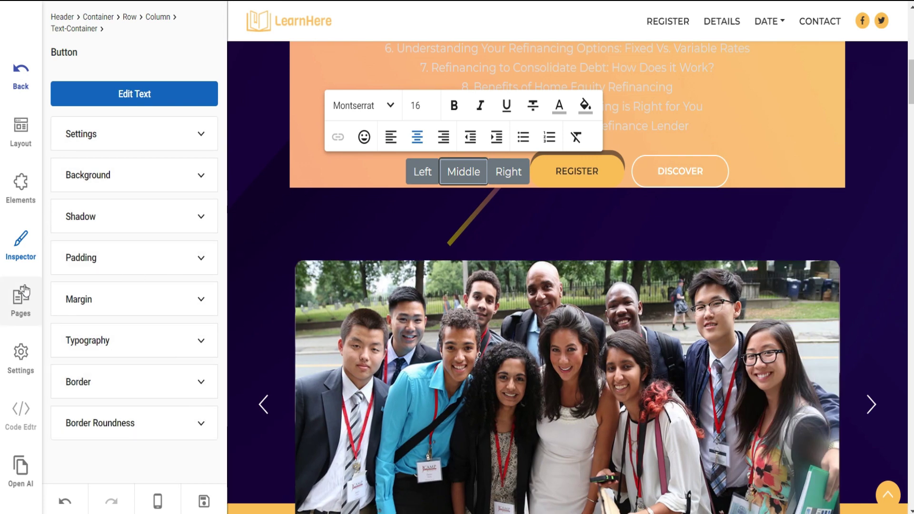
# Step: Review Page SEO Options, then select the 'Enroll Fast To Get Extra 10% Discount' heading
pyautogui.click(23, 296)
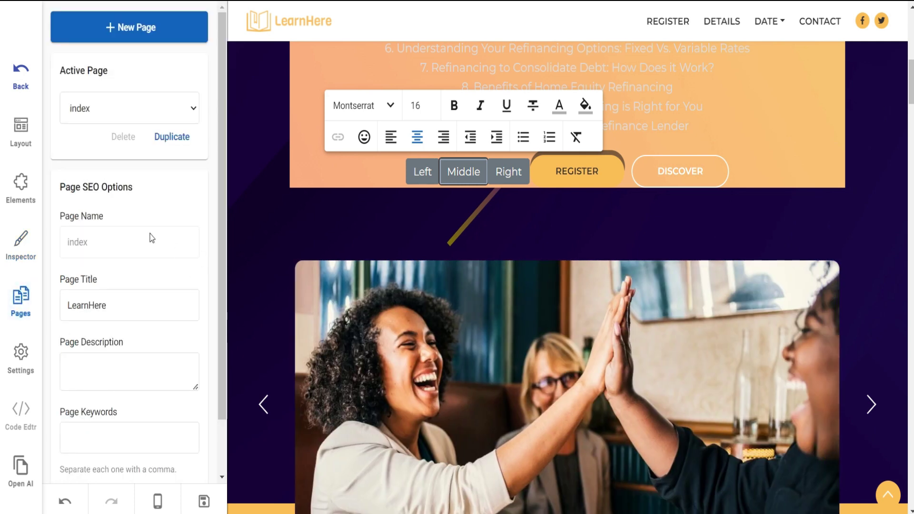
pyautogui.scroll(-2, 132, 247)
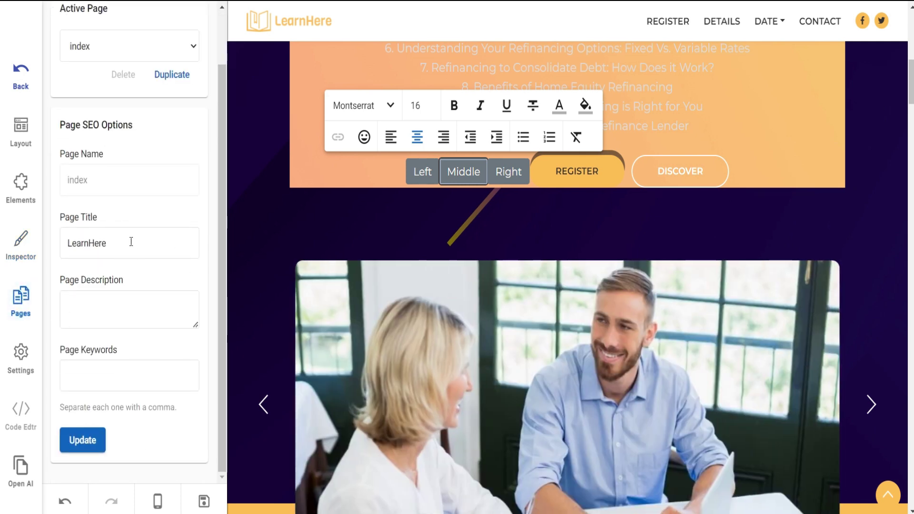
pyautogui.scroll(-9, 461, 227)
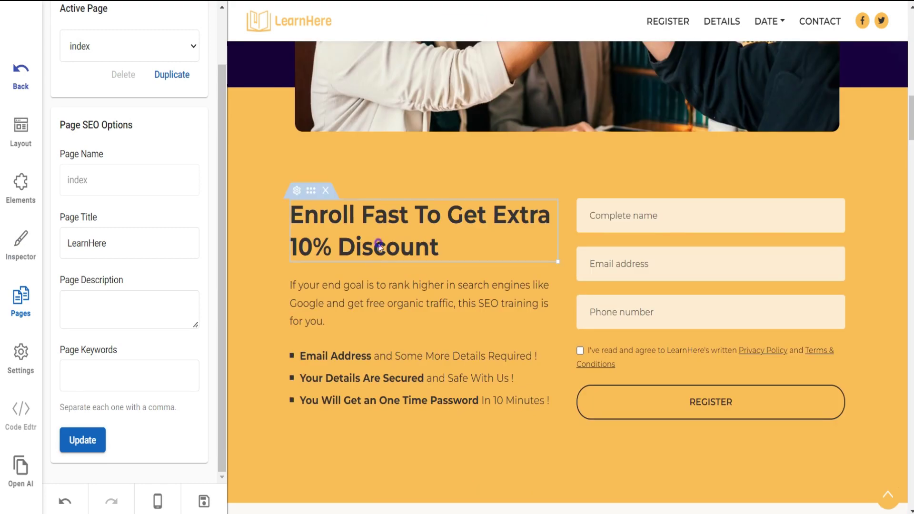
pyautogui.click(355, 238)
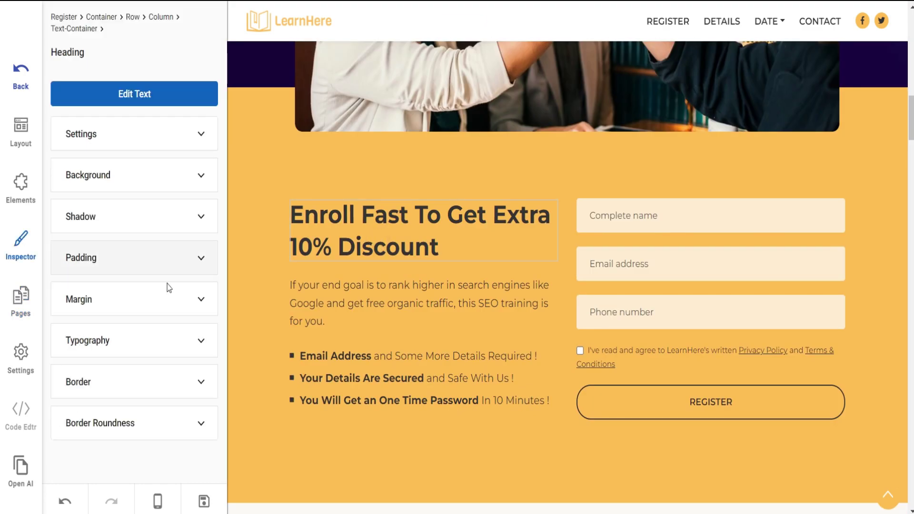
pyautogui.click(20, 357)
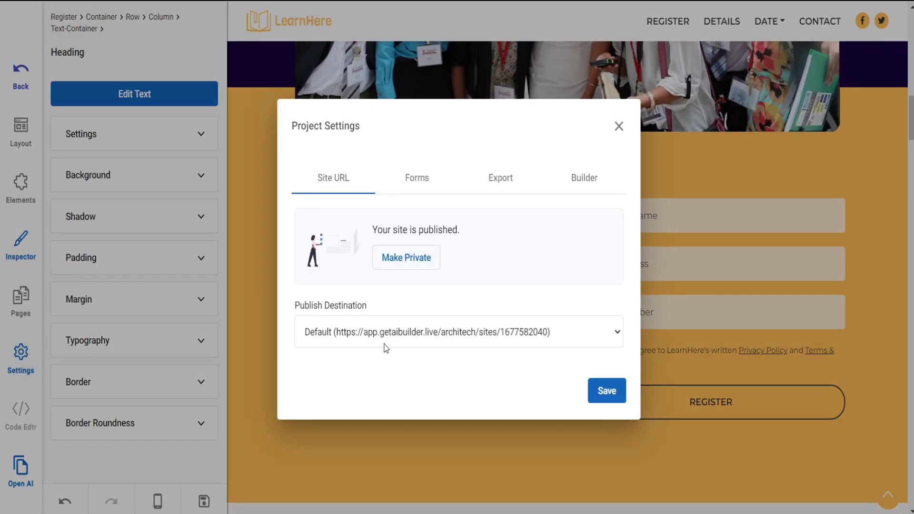
pyautogui.click(417, 178)
pyautogui.click(498, 208)
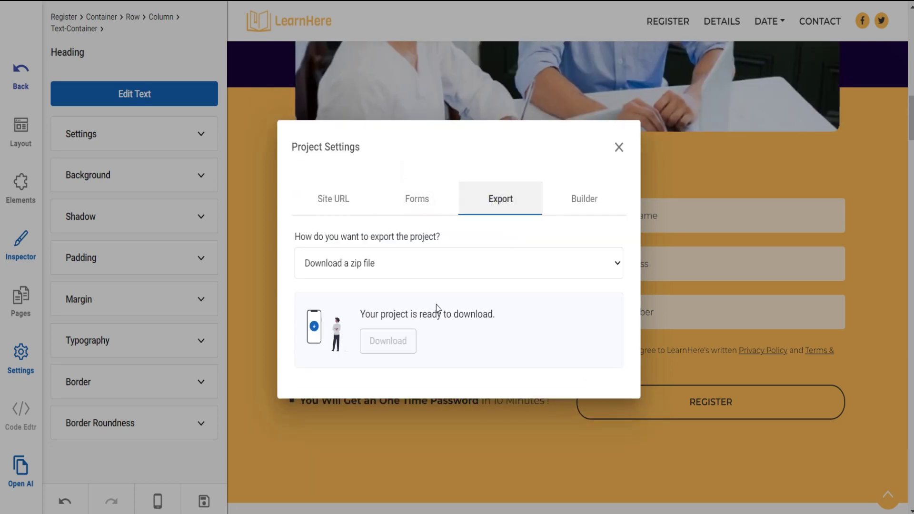
pyautogui.click(584, 206)
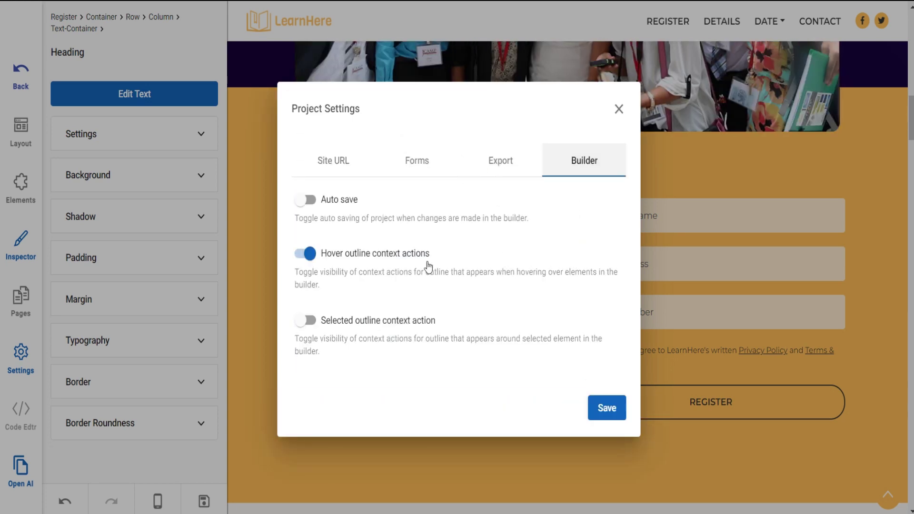
pyautogui.click(617, 113)
pyautogui.scroll(-15, 445, 346)
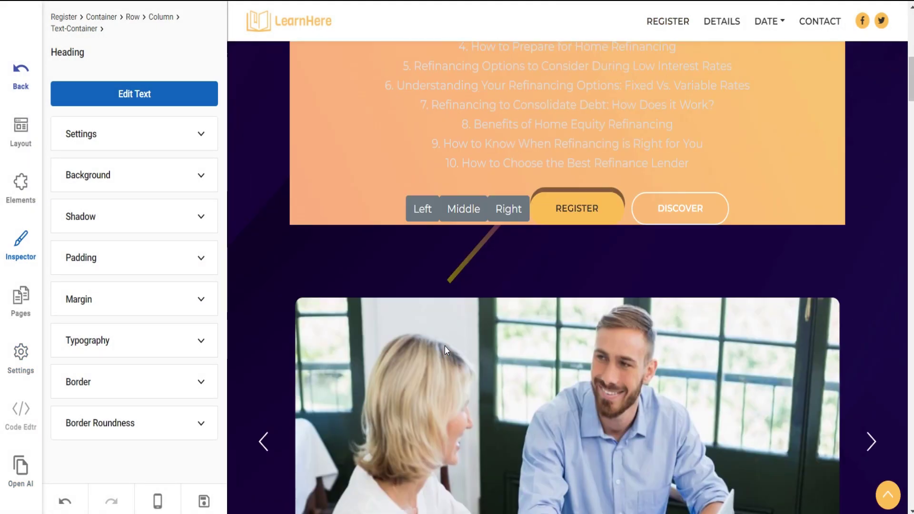
# Step: Check the Desktop device preview and save the landing page
pyautogui.scroll(6, 445, 346)
pyautogui.click(161, 500)
pyautogui.click(219, 362)
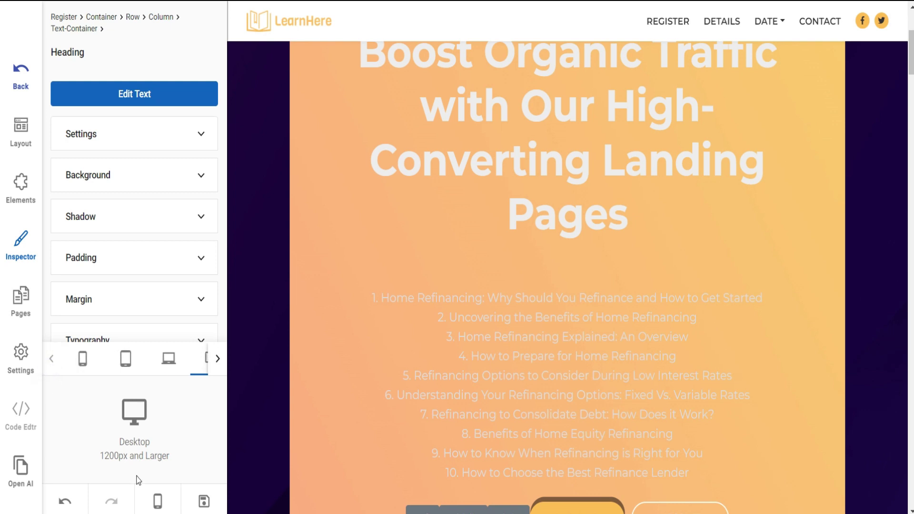
pyautogui.click(204, 504)
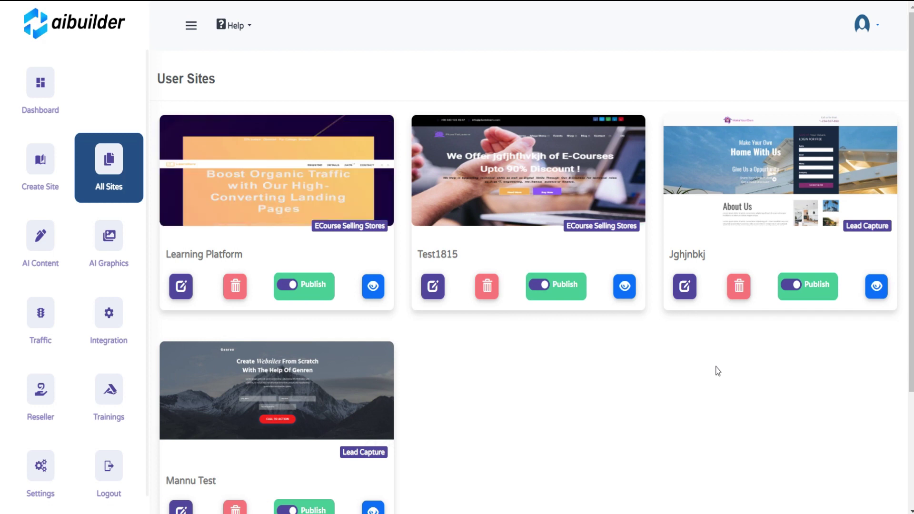
# Step: Preview the Learning Platform site live, scroll through it, then close the preview tab
pyautogui.click(371, 282)
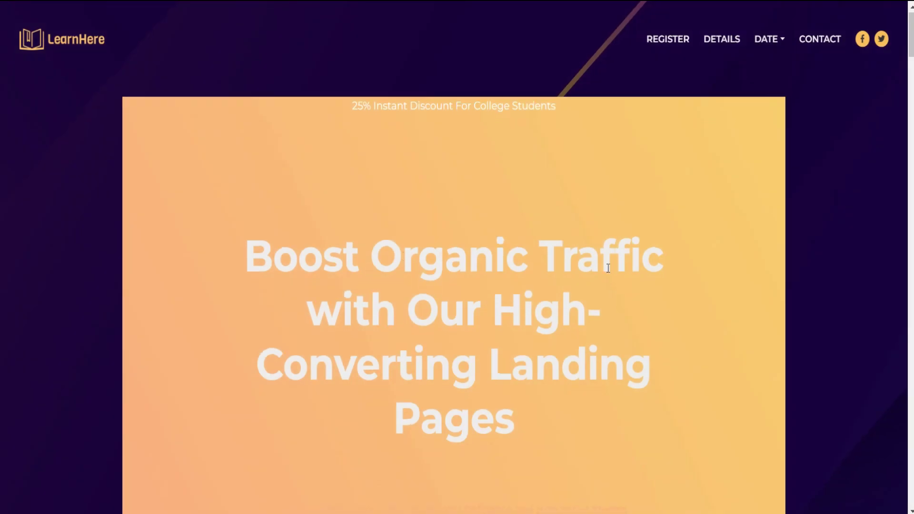
pyautogui.scroll(-10, 608, 266)
pyautogui.scroll(-20, 609, 273)
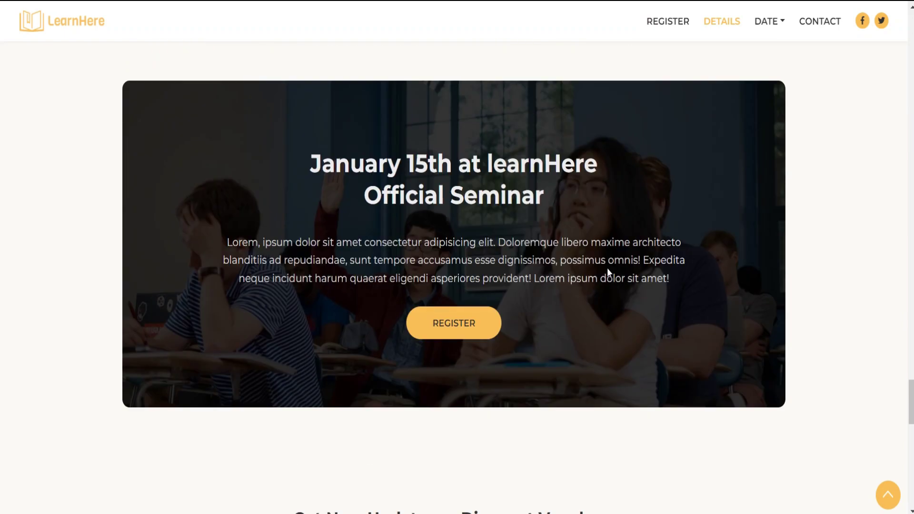
pyautogui.hotkey('ctrl', 'w')
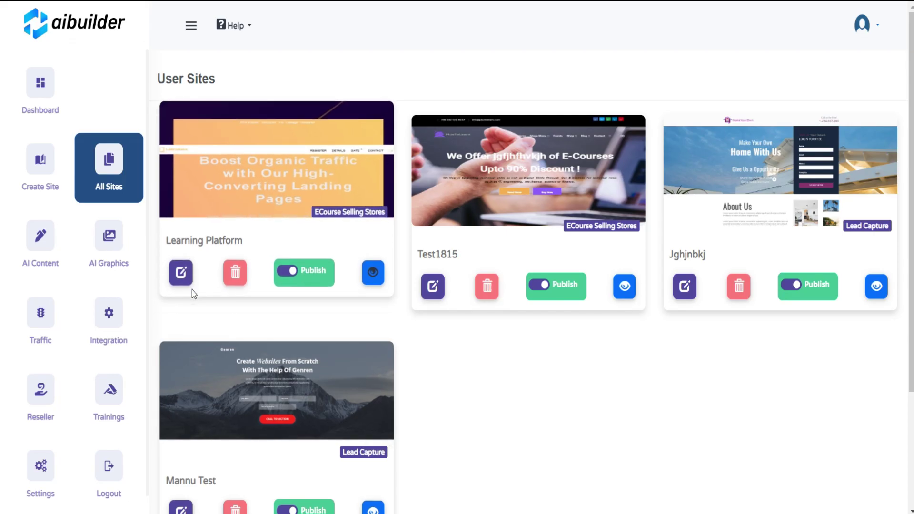
# Step: Delete the Learning Platform site from the user sites list and dismiss the deletion notice
pyautogui.click(239, 288)
pyautogui.click(557, 346)
pyautogui.click(563, 326)
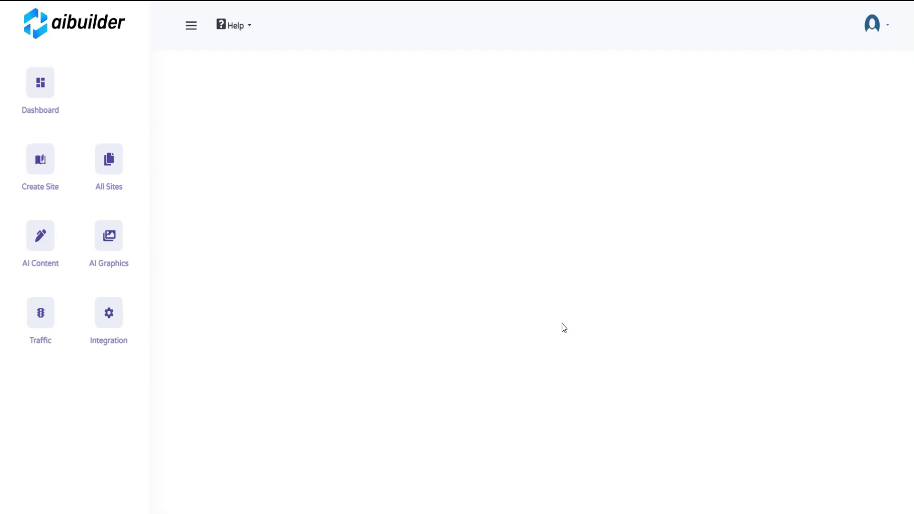